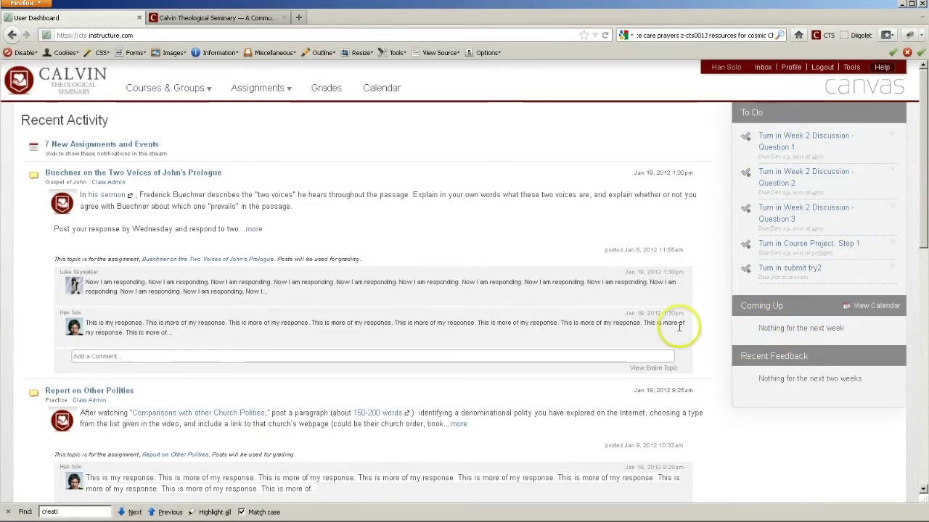
Step: Open the 001J-A Gospel of John (Demo Course) home page from the Courses & Groups menu
{"action": "left_click", "coordinate": [518, 222]}
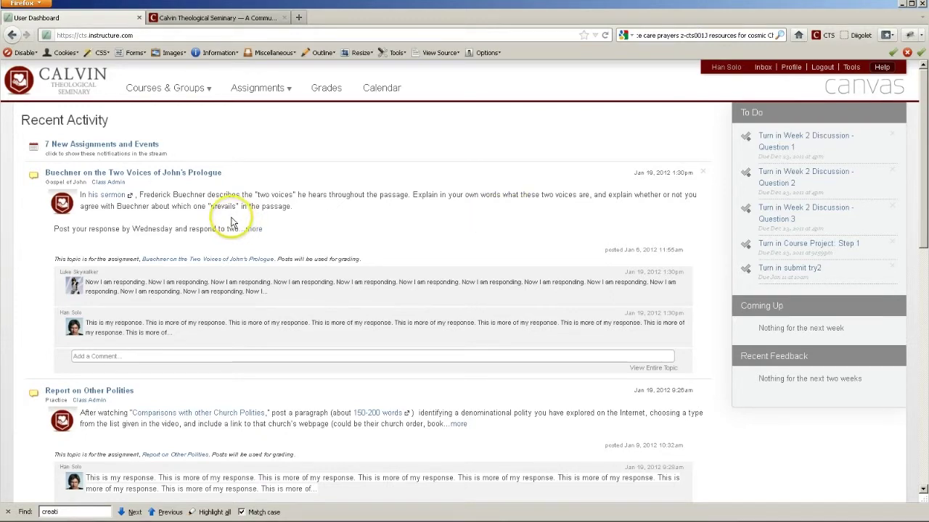
{"action": "mouse_move", "coordinate": [145, 94]}
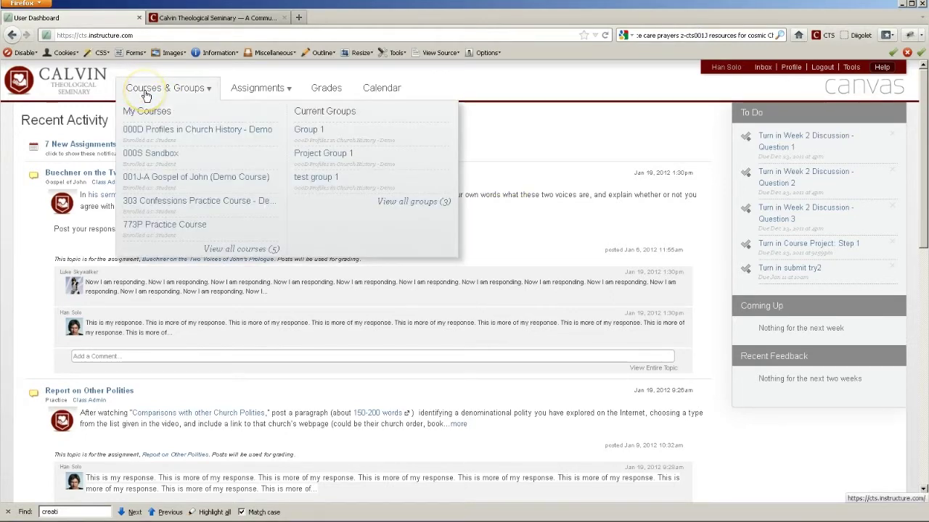
{"action": "left_click", "coordinate": [147, 178]}
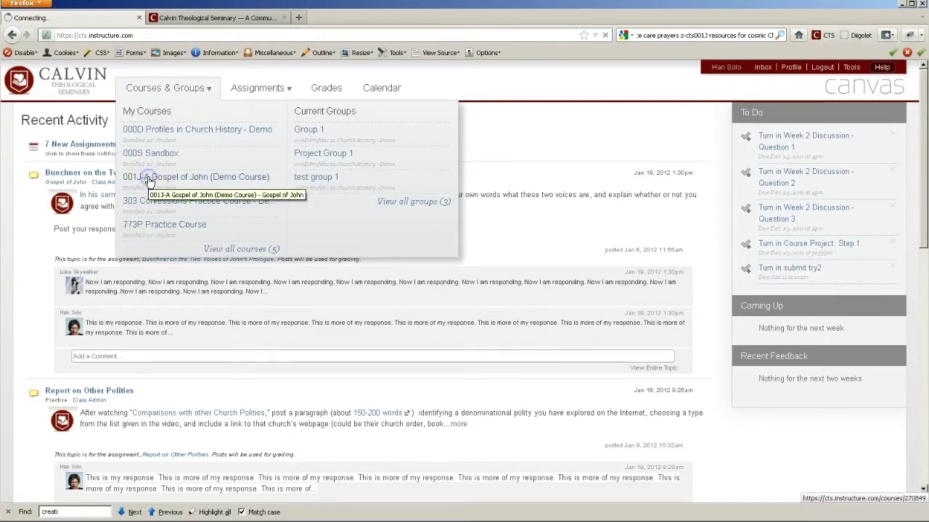
{"action": "left_click", "coordinate": [484, 205]}
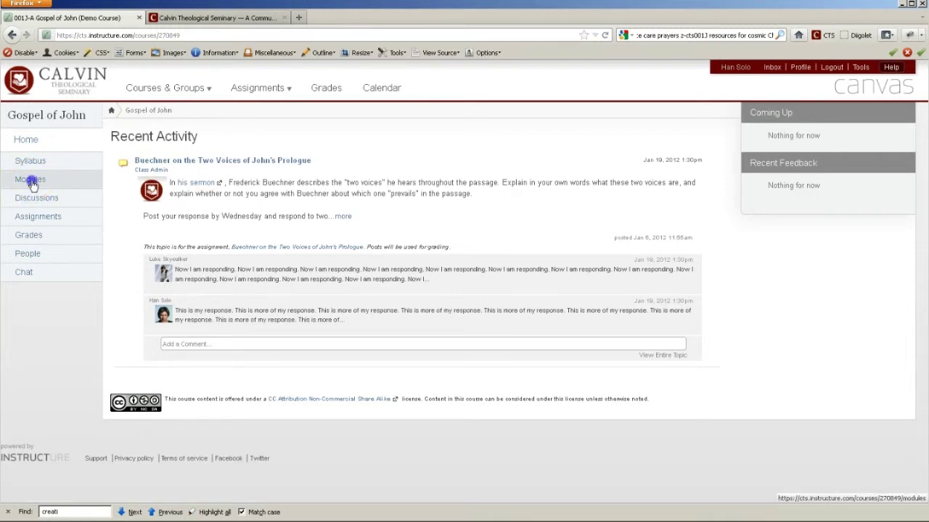
Step: Show the course's Modules page with the Week 1 – John 1 and Week 3 – John 3 items
{"action": "left_click", "coordinate": [31, 180]}
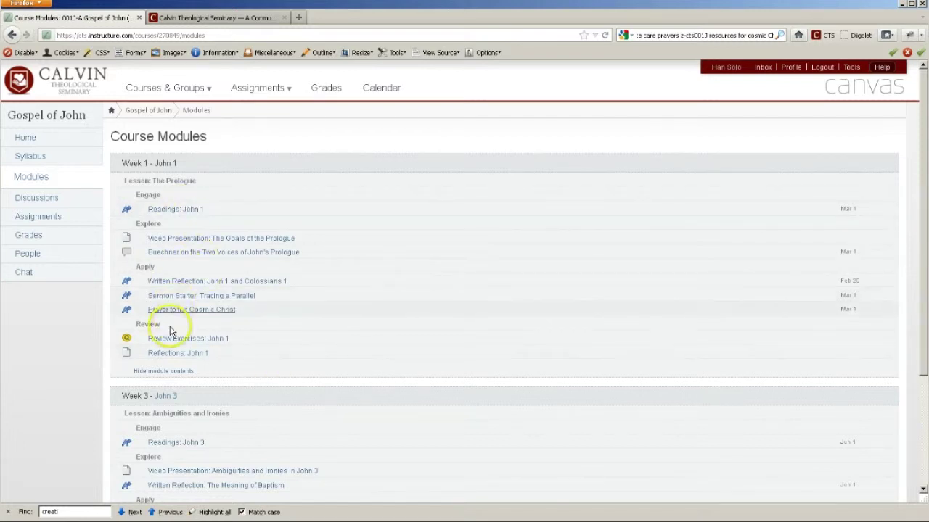
Step: Open Readings: John 1 and advance to the Goals of the Prologue video page
{"action": "left_click", "coordinate": [175, 211]}
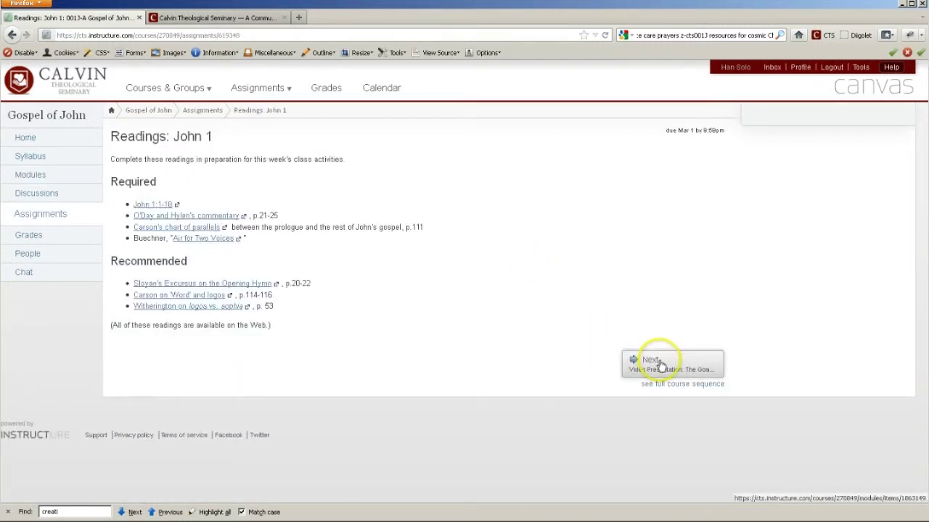
{"action": "left_click", "coordinate": [659, 365]}
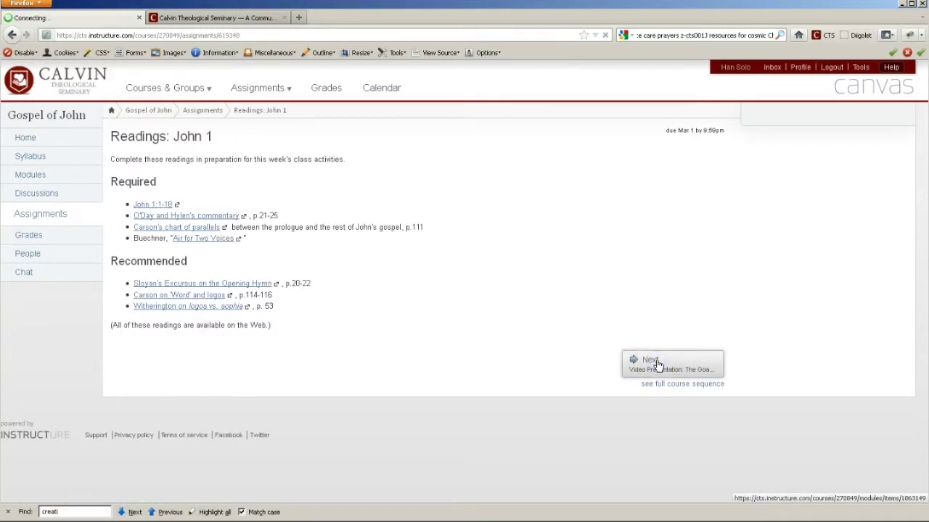
{"action": "left_click", "coordinate": [290, 128]}
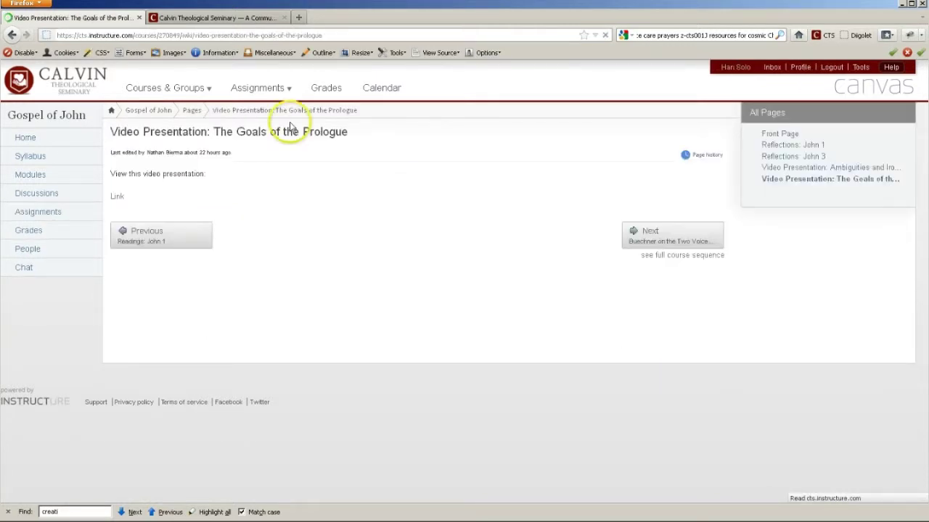
{"action": "left_click", "coordinate": [34, 174]}
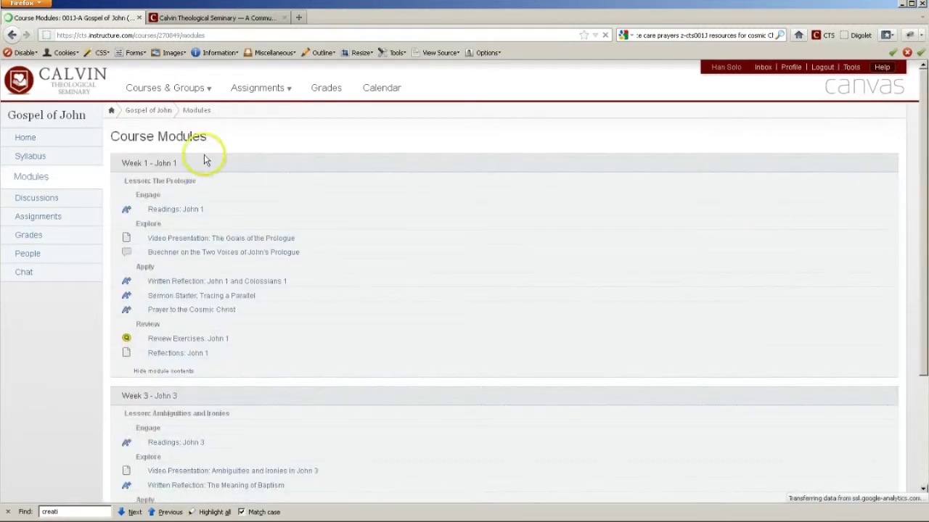
{"action": "left_click", "coordinate": [165, 211]}
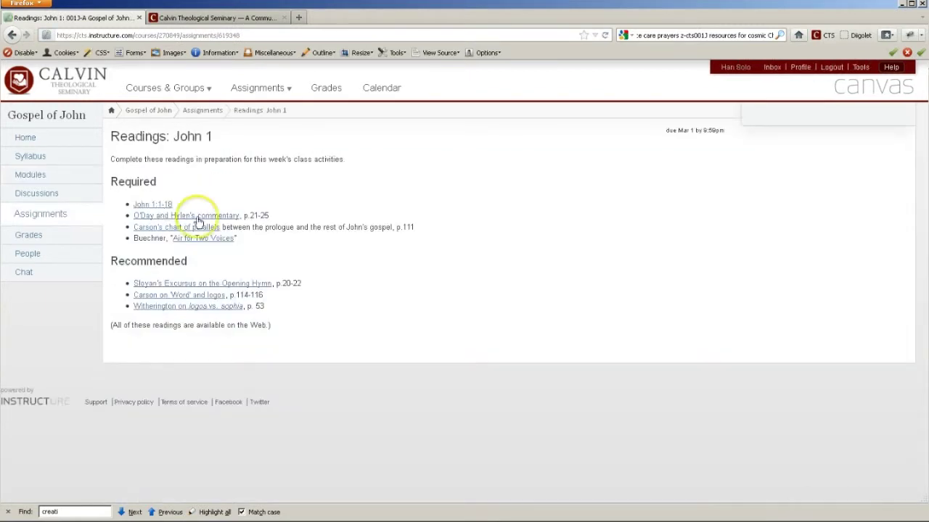
{"action": "left_click", "coordinate": [134, 326]}
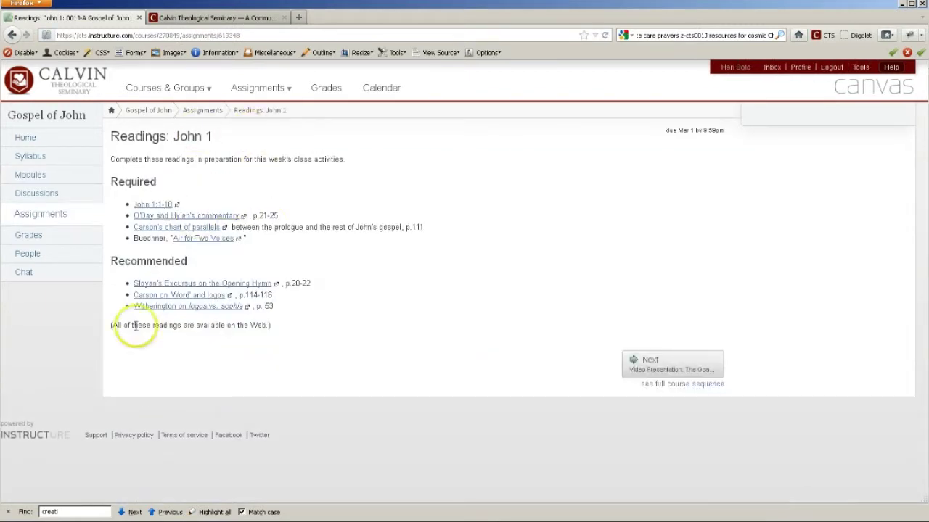
{"action": "left_click", "coordinate": [650, 361]}
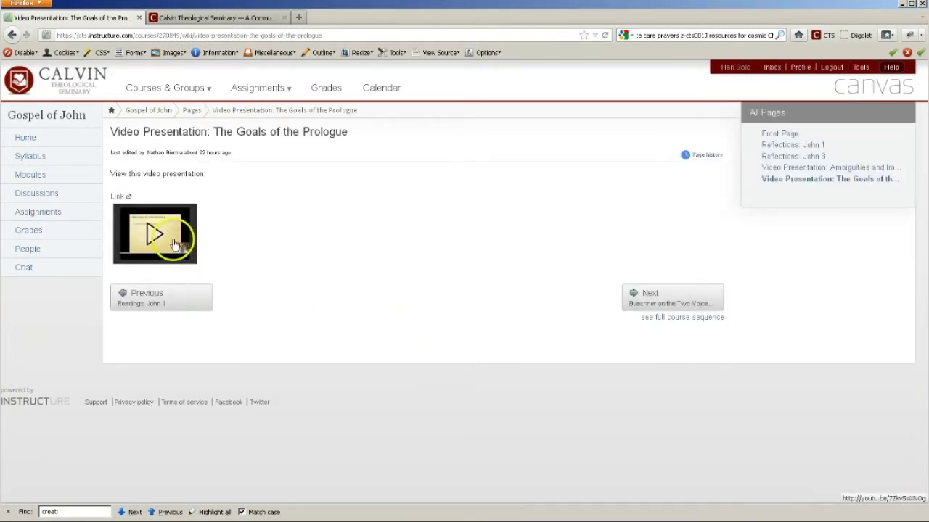
Step: Load the embedded YouTube player, pause it at the start, then move to the Buechner discussion
{"action": "left_click", "coordinate": [152, 233]}
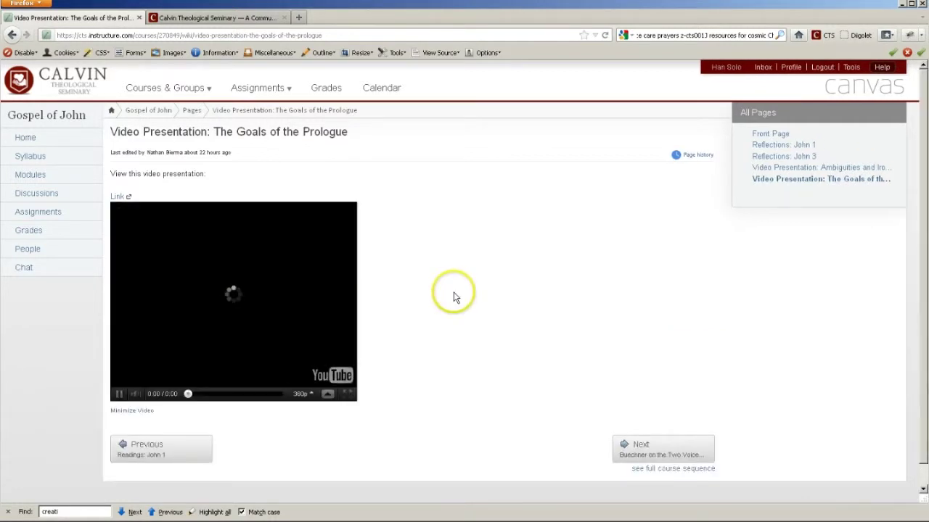
{"action": "left_click", "coordinate": [119, 391]}
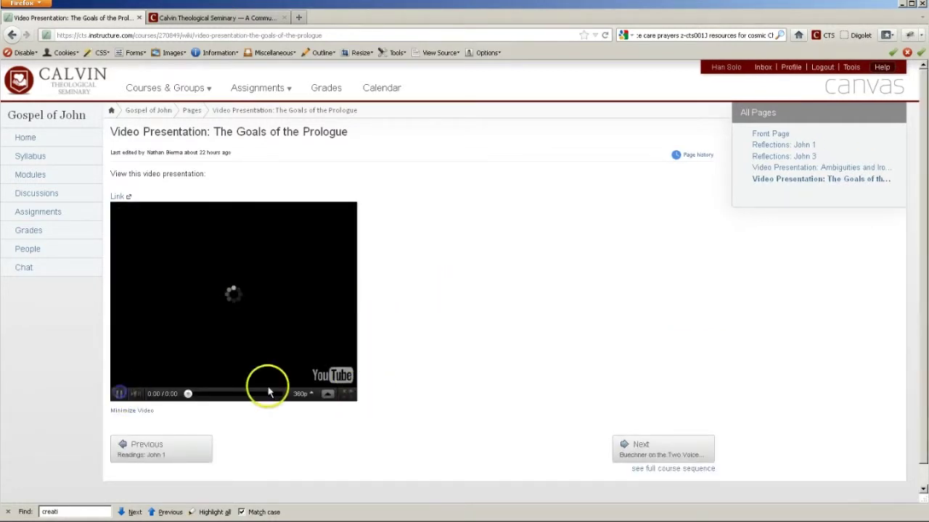
{"action": "left_click", "coordinate": [347, 398]}
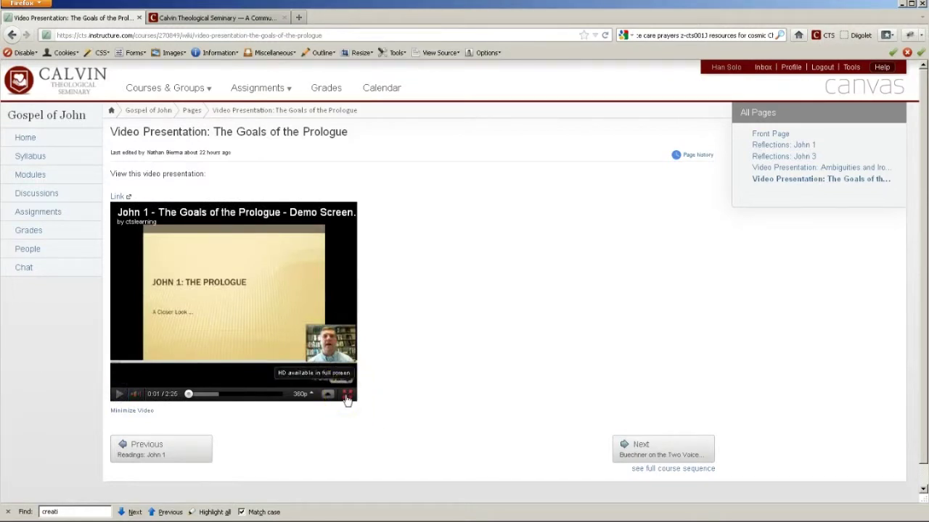
{"action": "left_click", "coordinate": [384, 392]}
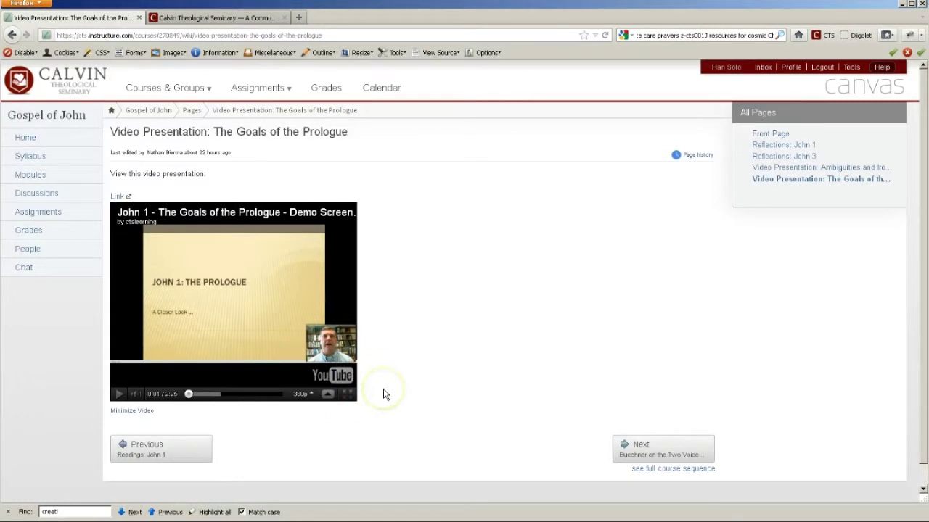
{"action": "left_click", "coordinate": [637, 446]}
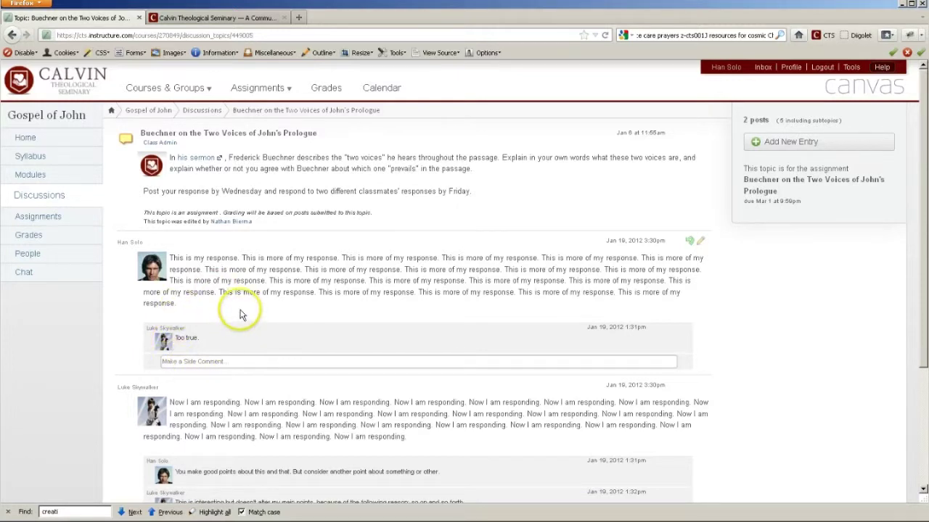
Step: Read through the Buechner discussion posts and cancel an empty side comment
{"action": "left_click_drag", "start_coordinate": [920, 192], "coordinate": [920, 272]}
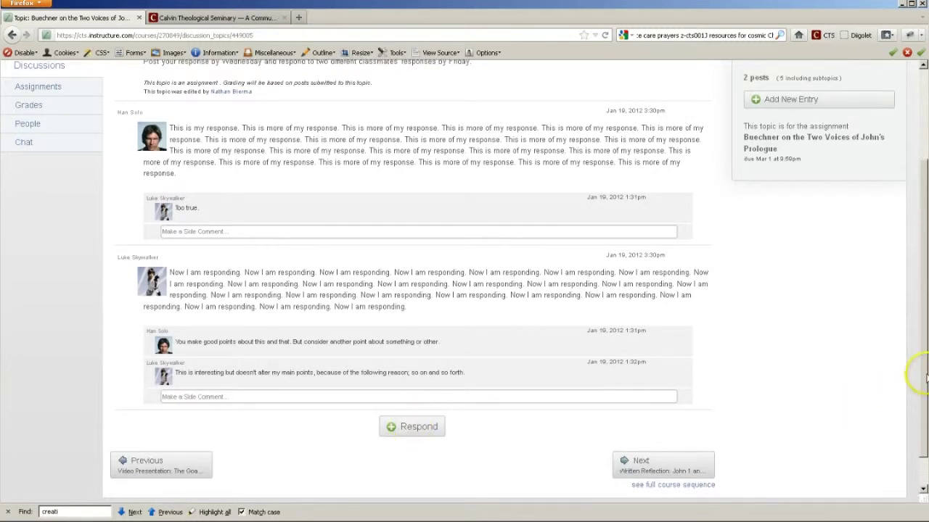
{"action": "left_click_drag", "start_coordinate": [917, 373], "coordinate": [895, 276]}
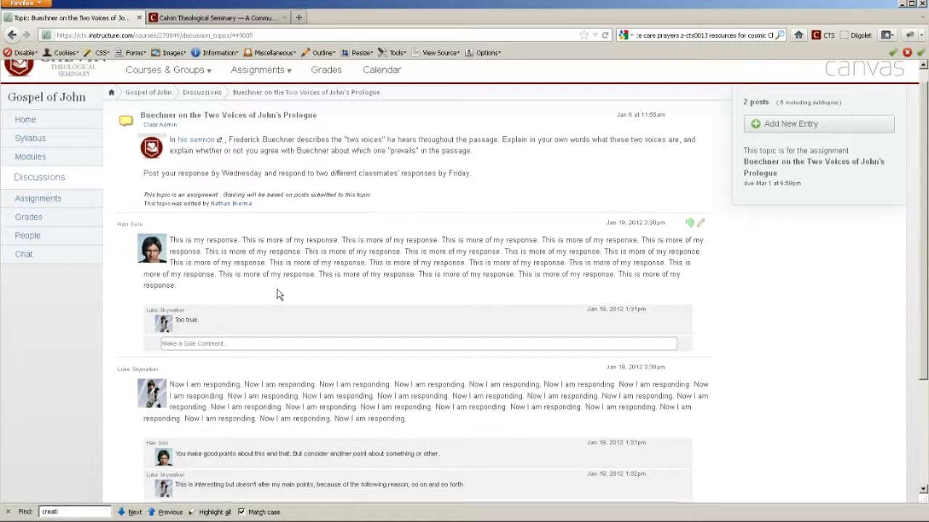
{"action": "left_click", "coordinate": [222, 347]}
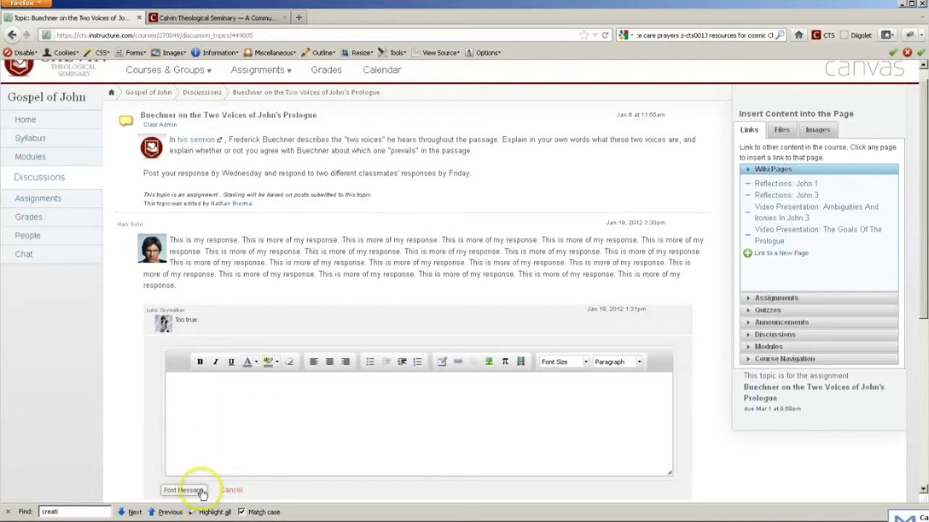
{"action": "left_click", "coordinate": [232, 490]}
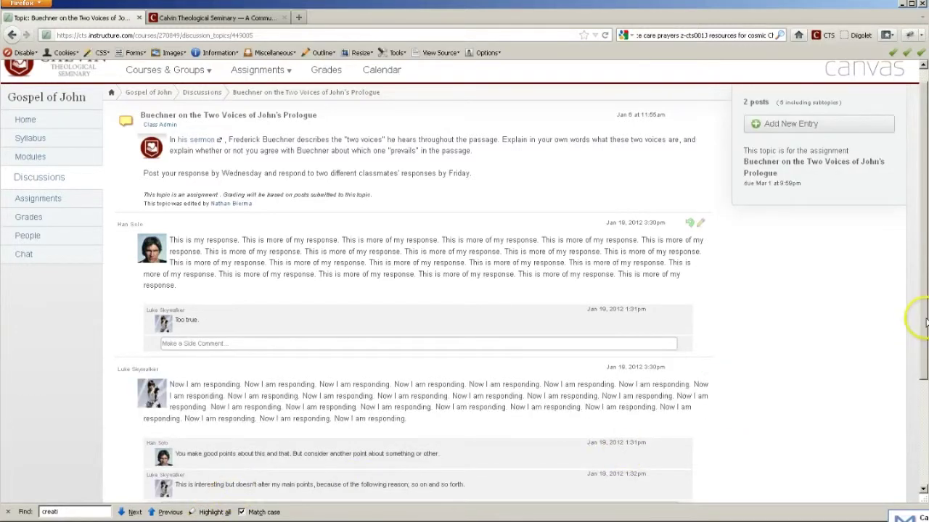
Step: Move past the Sermon Starter page to the Prayer to the Cosmic Christ assignment
{"action": "scroll", "coordinate": [923, 319], "scroll_direction": "down", "scroll_amount": 4}
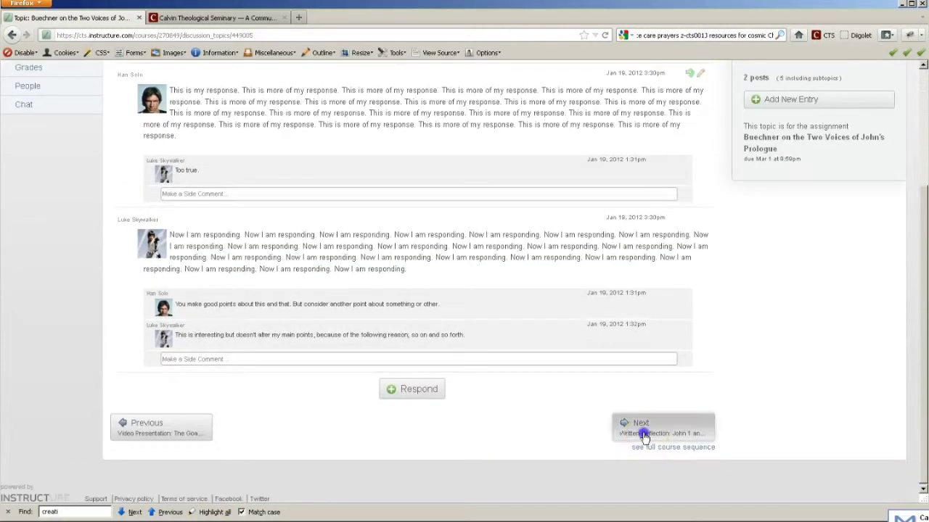
{"action": "left_click", "coordinate": [642, 424]}
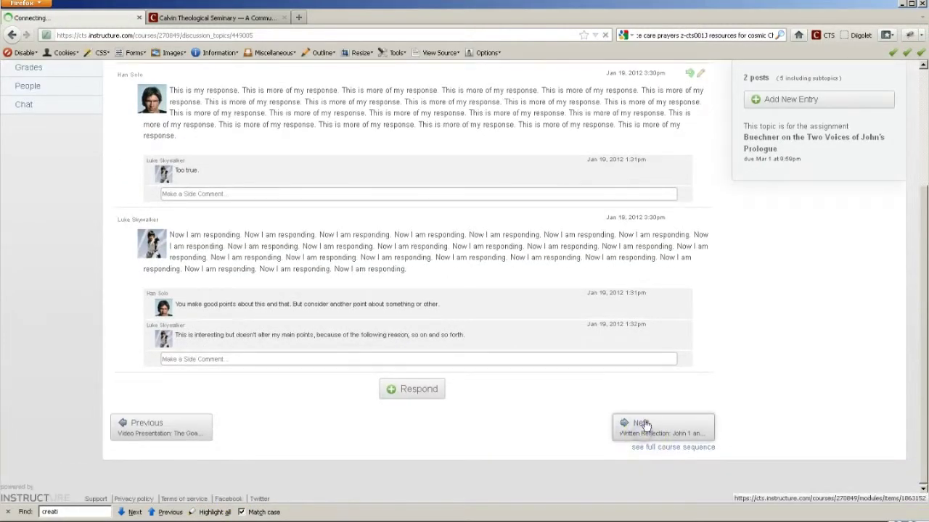
{"action": "left_click", "coordinate": [663, 269]}
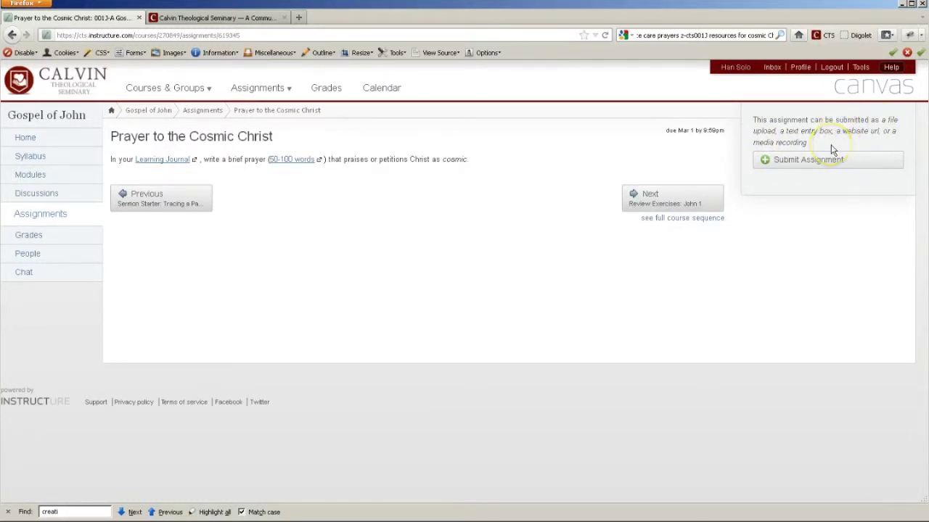
Step: Review the Prayer to the Cosmic Christ submission types: File Upload, Text Entry, Website URL, Google Doc, Media
{"action": "left_click", "coordinate": [818, 160]}
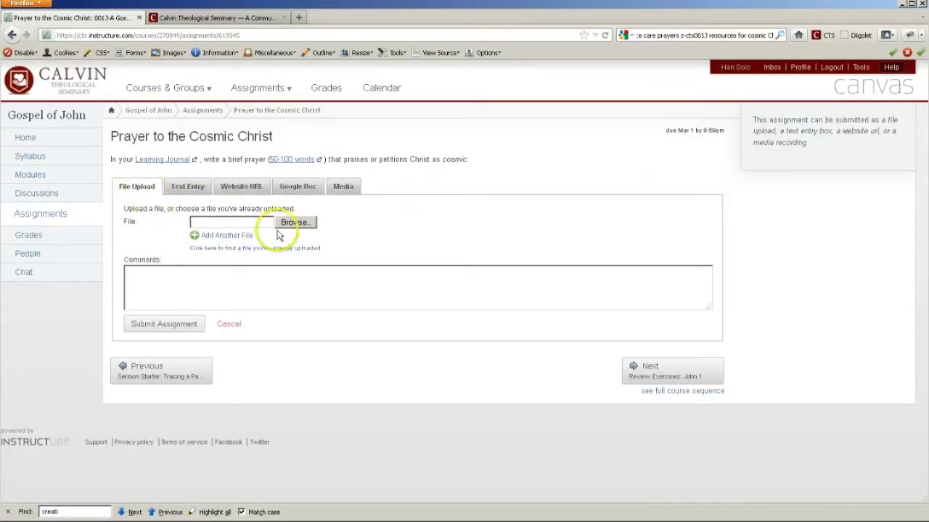
{"action": "left_click", "coordinate": [181, 186]}
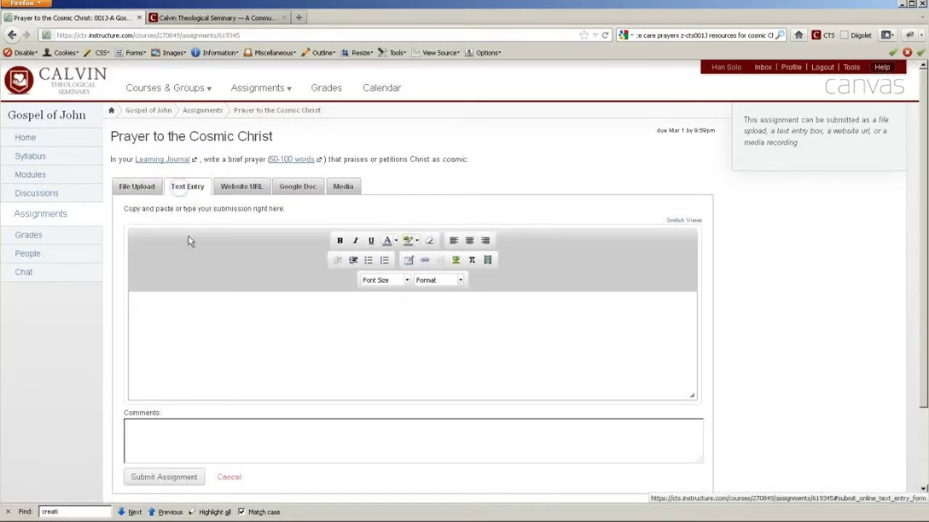
{"action": "left_click", "coordinate": [203, 326]}
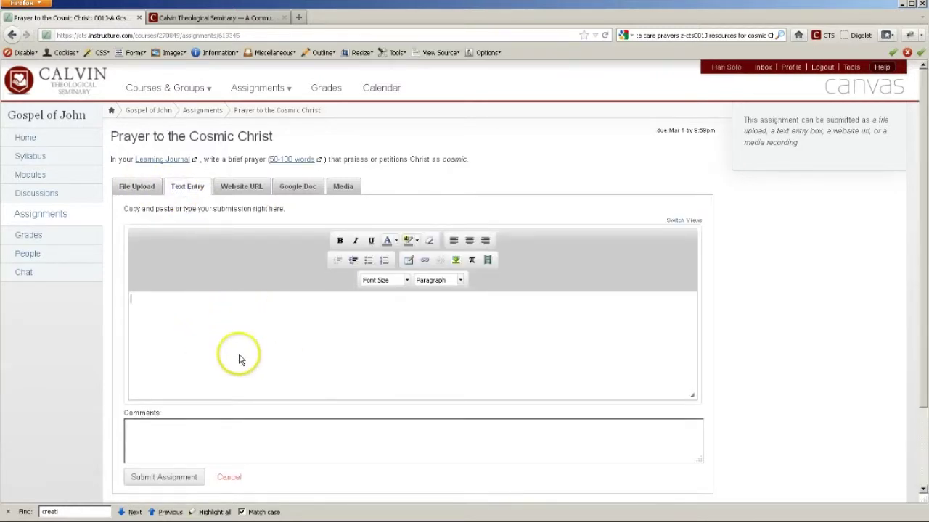
{"action": "left_click", "coordinate": [241, 188]}
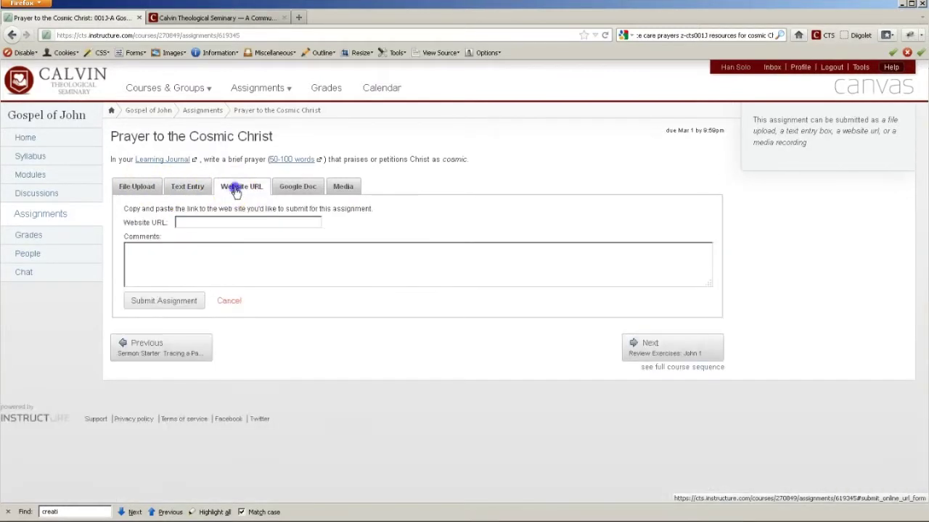
{"action": "left_click", "coordinate": [294, 188]}
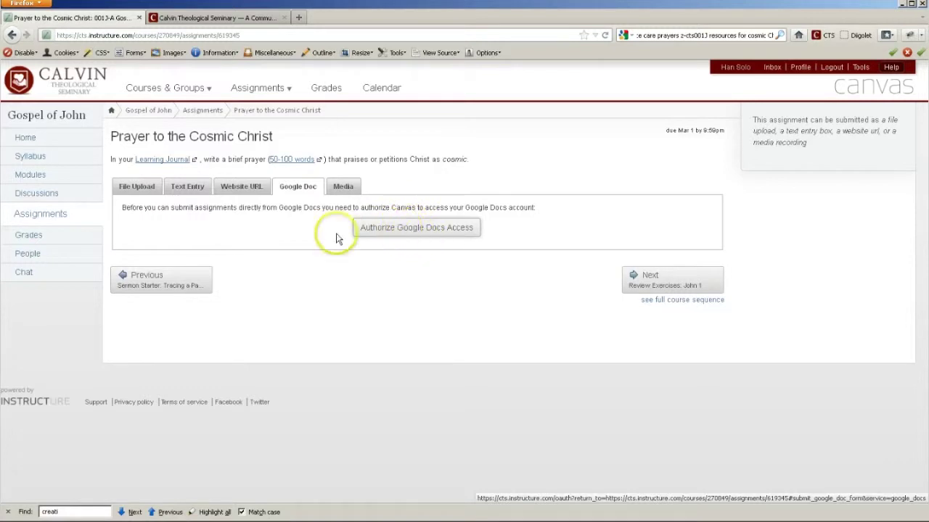
{"action": "left_click", "coordinate": [344, 187]}
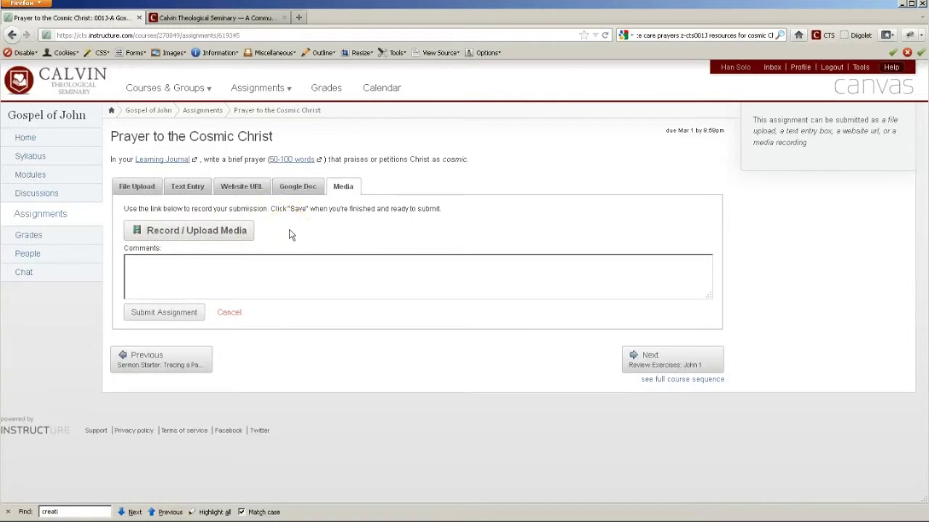
{"action": "left_click", "coordinate": [229, 313]}
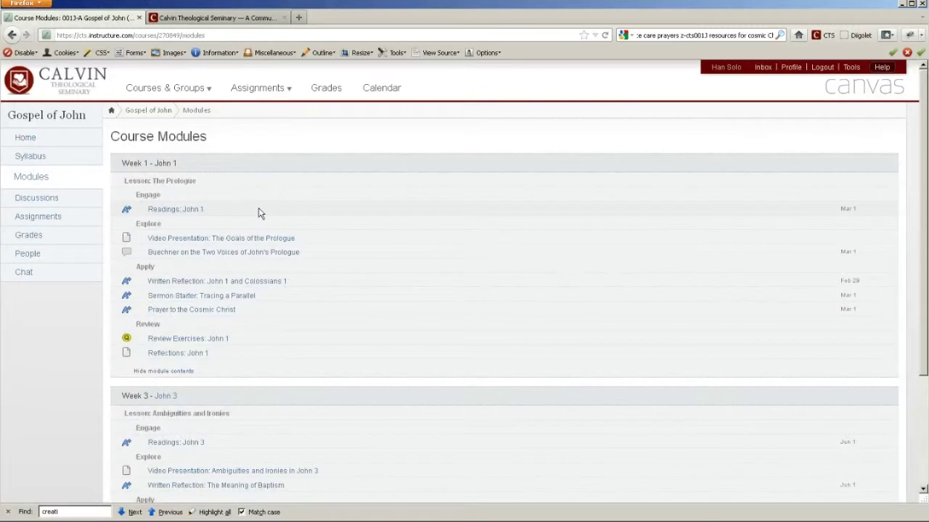
{"action": "scroll", "coordinate": [232, 275], "scroll_direction": "down", "scroll_amount": 1}
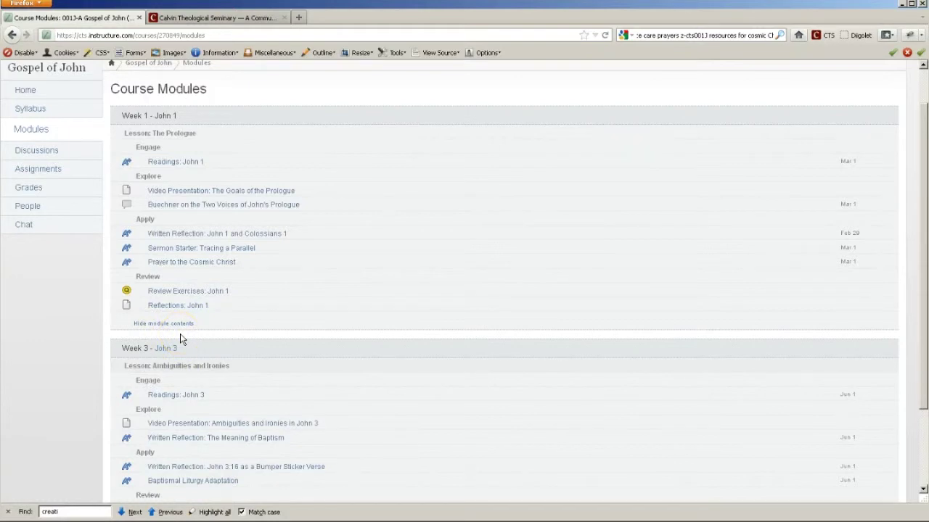
{"action": "left_click_drag", "start_coordinate": [922, 280], "coordinate": [920, 330]}
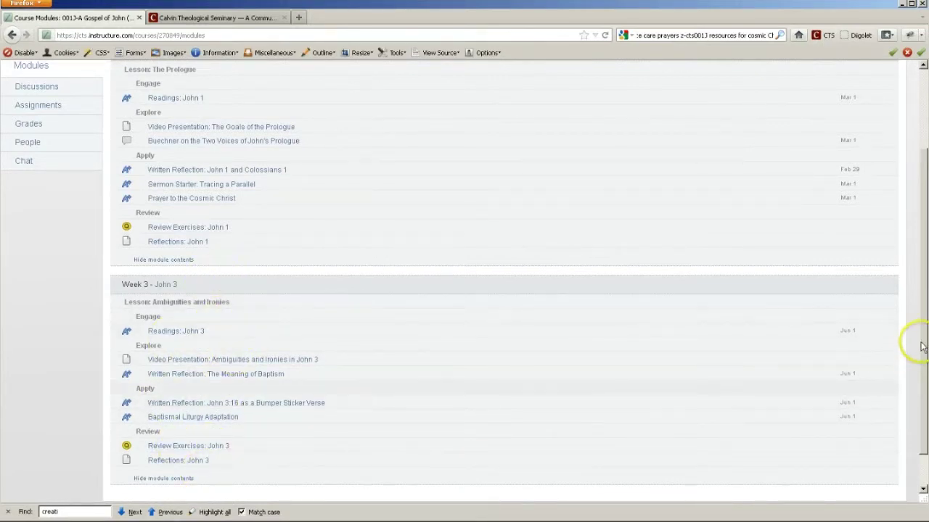
{"action": "left_click_drag", "start_coordinate": [924, 338], "coordinate": [923, 254]}
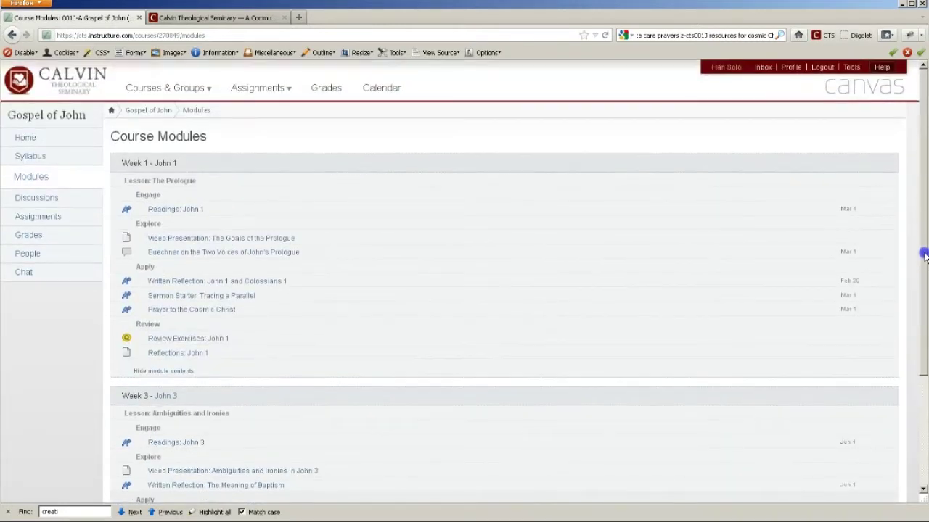
{"action": "left_click", "coordinate": [869, 124]}
{"action": "left_click", "coordinate": [877, 118]}
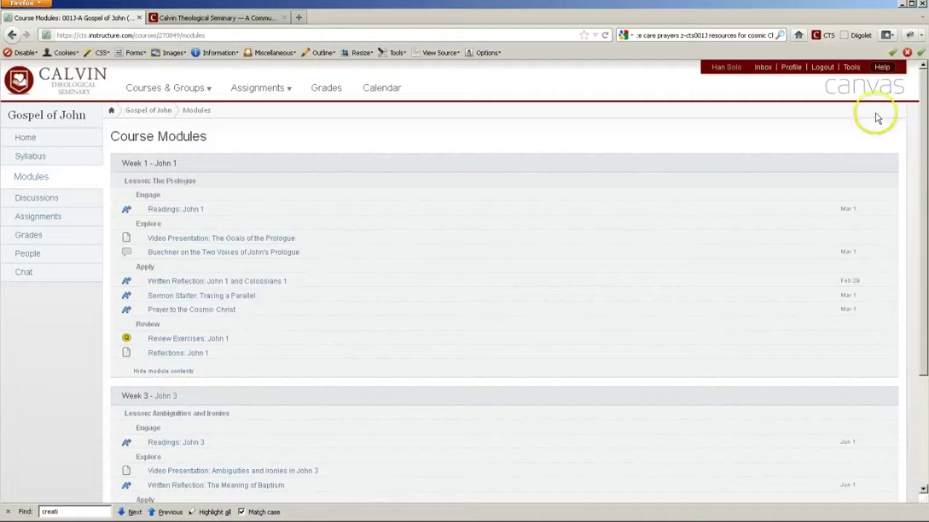
{"action": "left_click", "coordinate": [881, 67]}
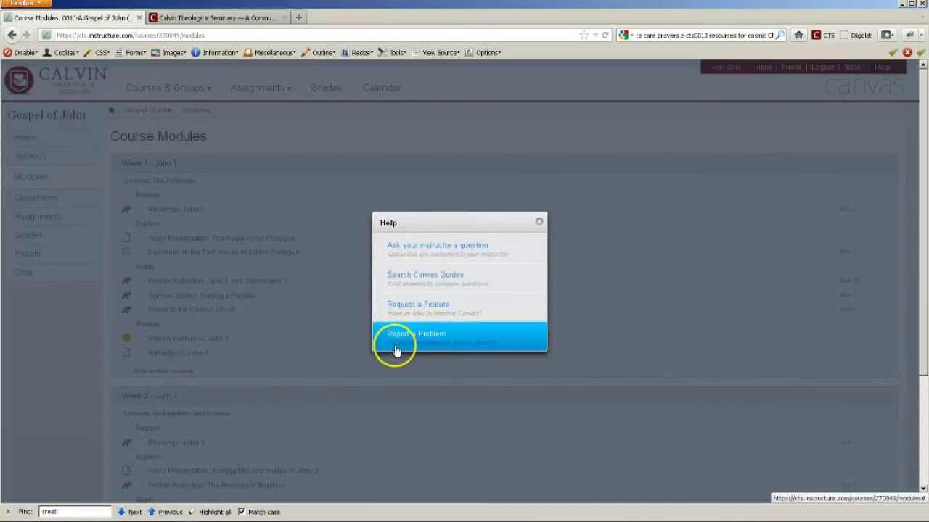
{"action": "left_click", "coordinate": [466, 336]}
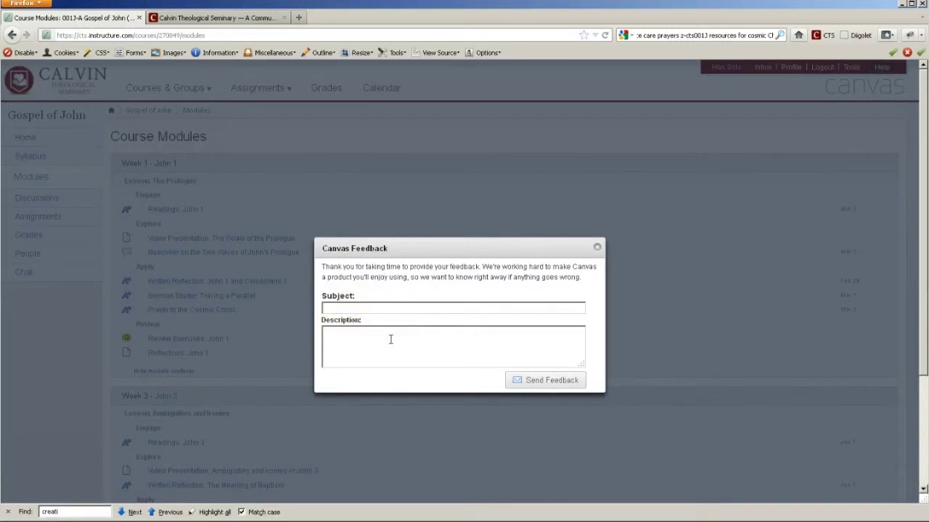
{"action": "left_click", "coordinate": [597, 250]}
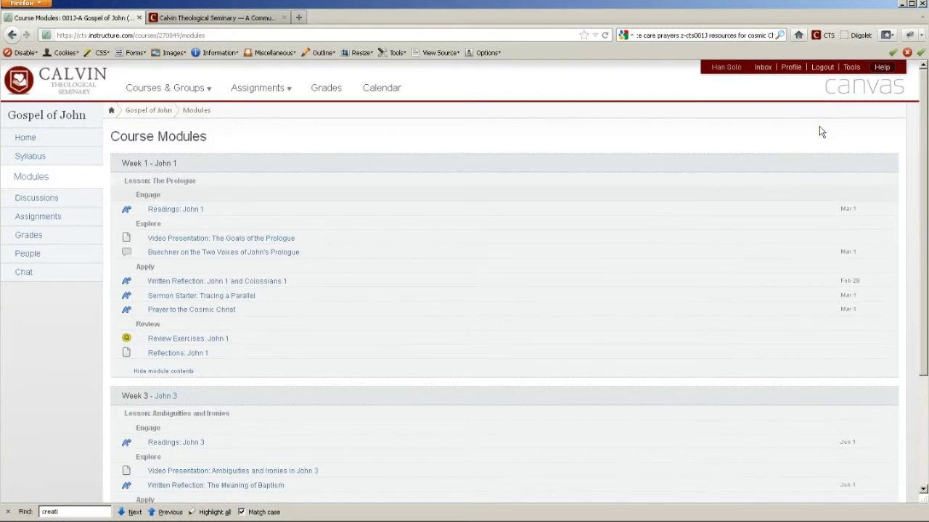
Step: Open and scroll the Canvas Central 'Contact Calvin Seminary support staff' page listing support contacts
{"action": "left_click", "coordinate": [852, 69]}
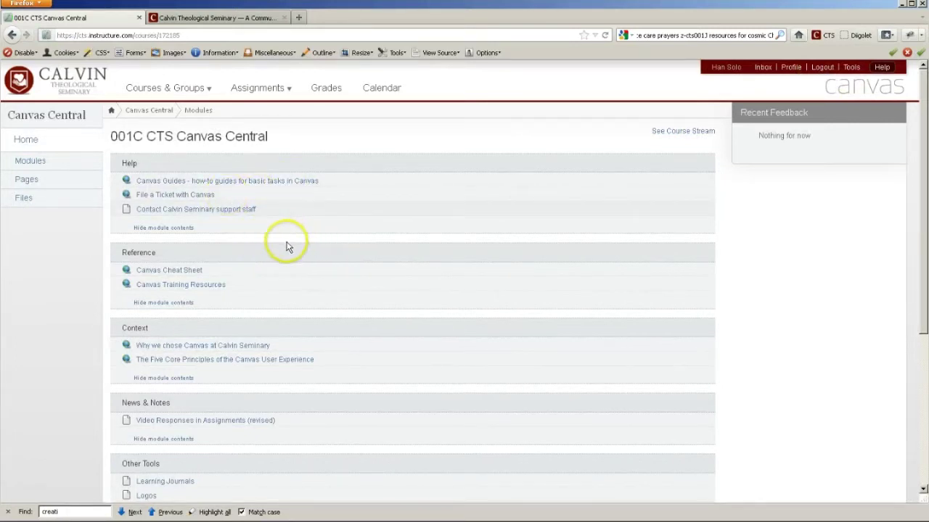
{"action": "left_click", "coordinate": [164, 211]}
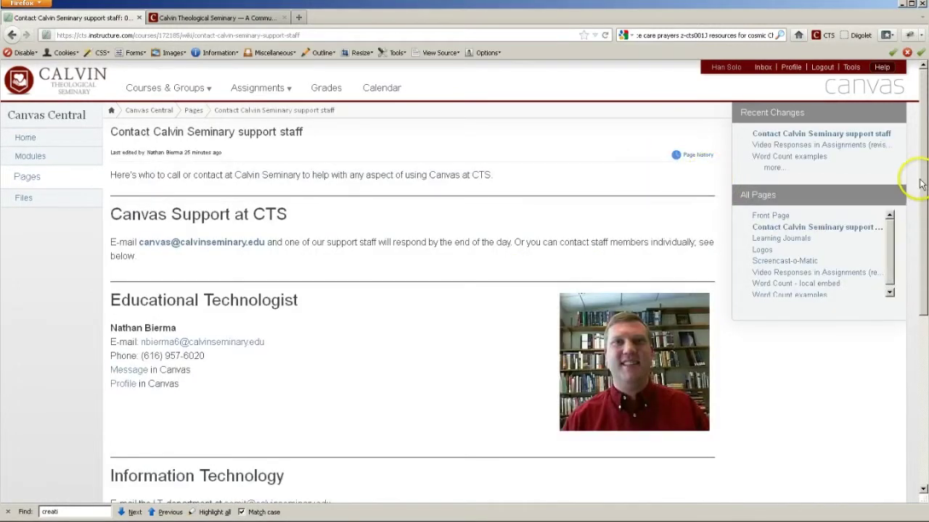
{"action": "left_click_drag", "start_coordinate": [920, 182], "coordinate": [920, 214]}
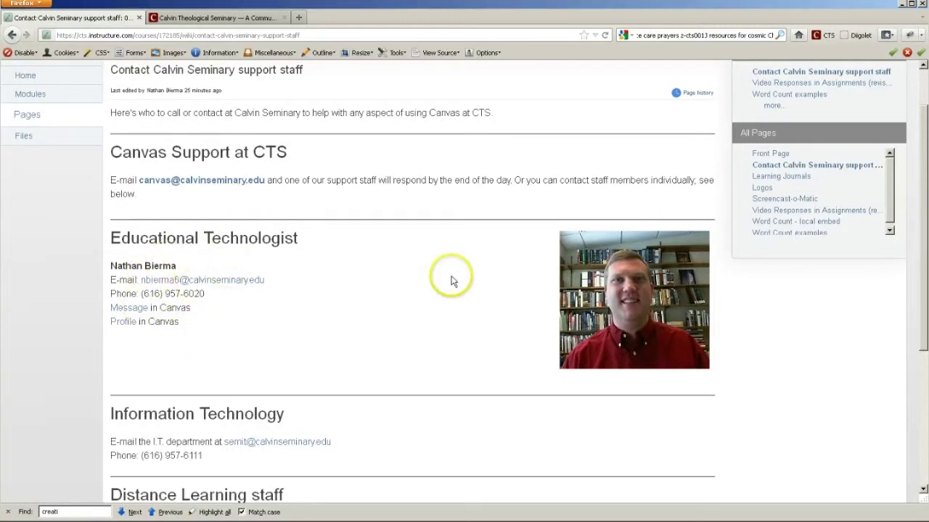
{"action": "scroll", "coordinate": [912, 200], "scroll_direction": "down", "scroll_amount": 5}
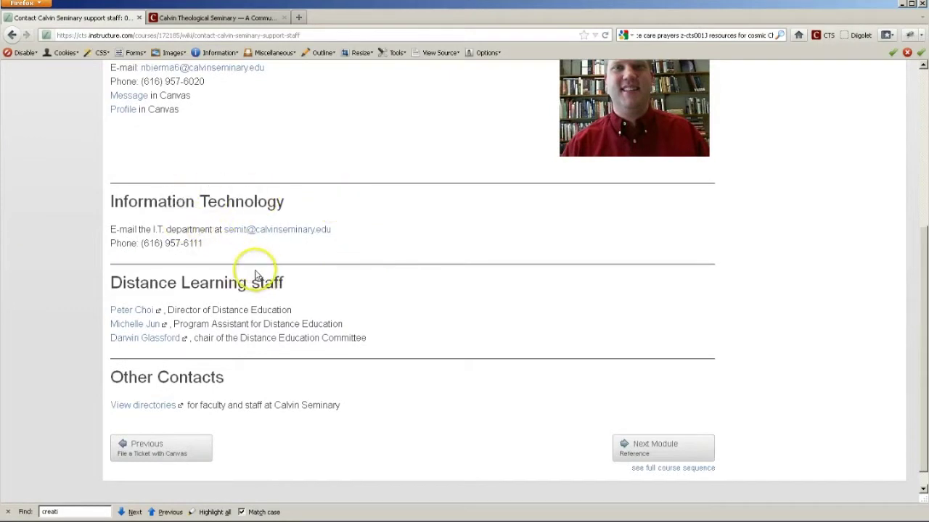
{"action": "scroll", "coordinate": [914, 384], "scroll_direction": "up", "scroll_amount": 5}
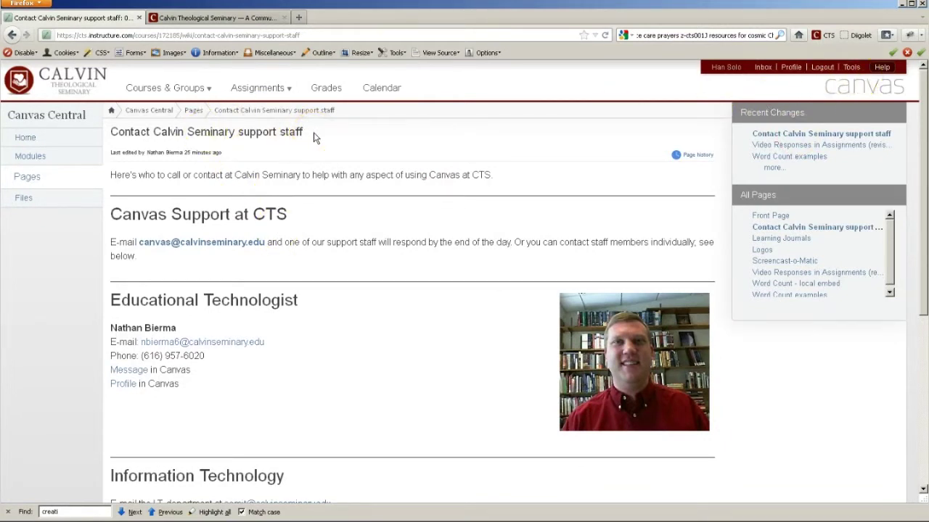
Step: Go back from the support staff page to the Gospel of John Course Modules
{"action": "left_click", "coordinate": [12, 34]}
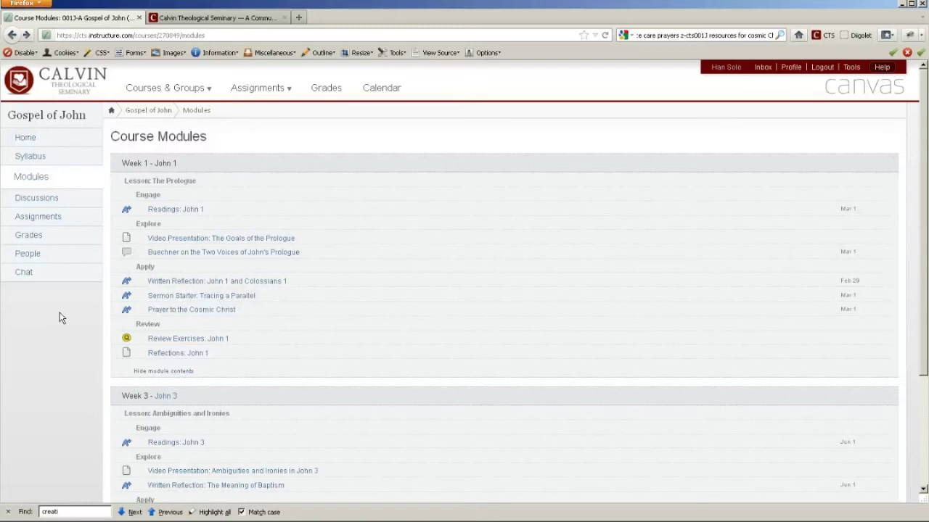
{"action": "left_click", "coordinate": [61, 319]}
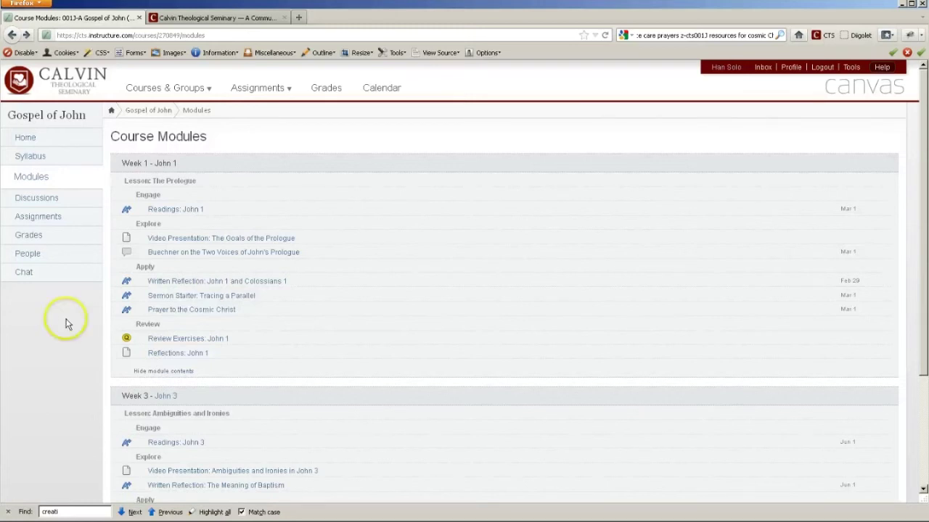